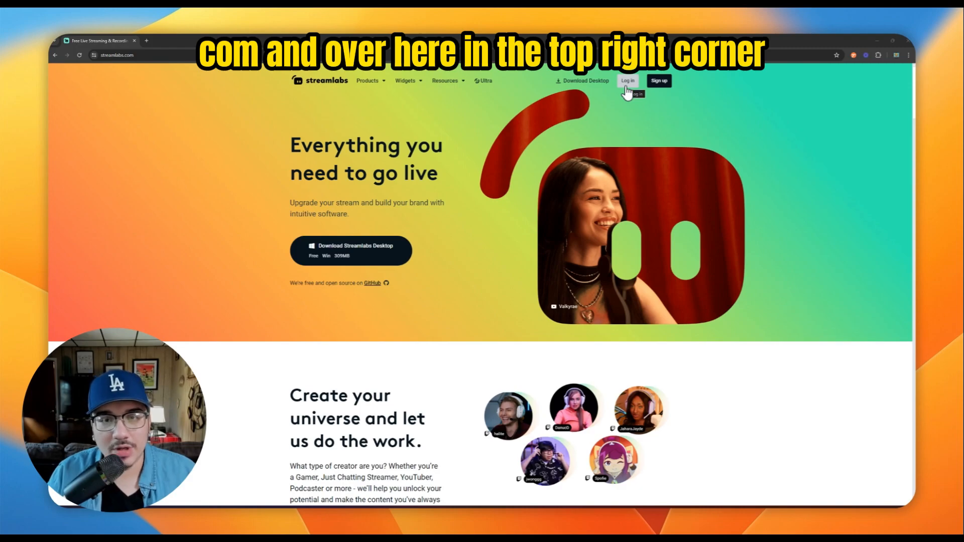
Log in to Streamlabs with X (Twitter) and choose to explore without answering the onboarding questions
{"action": "left_click", "coordinate": [627, 82]}
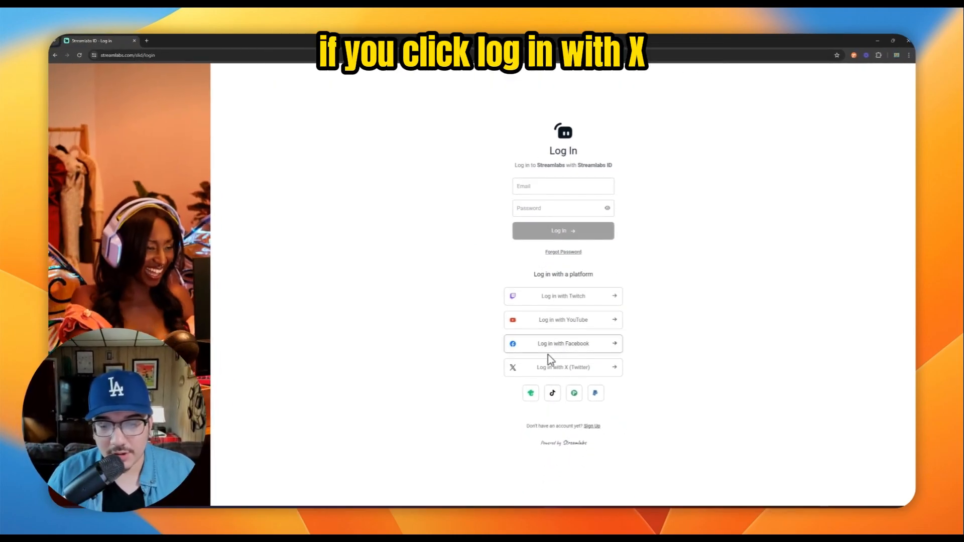
{"action": "left_click", "coordinate": [581, 369]}
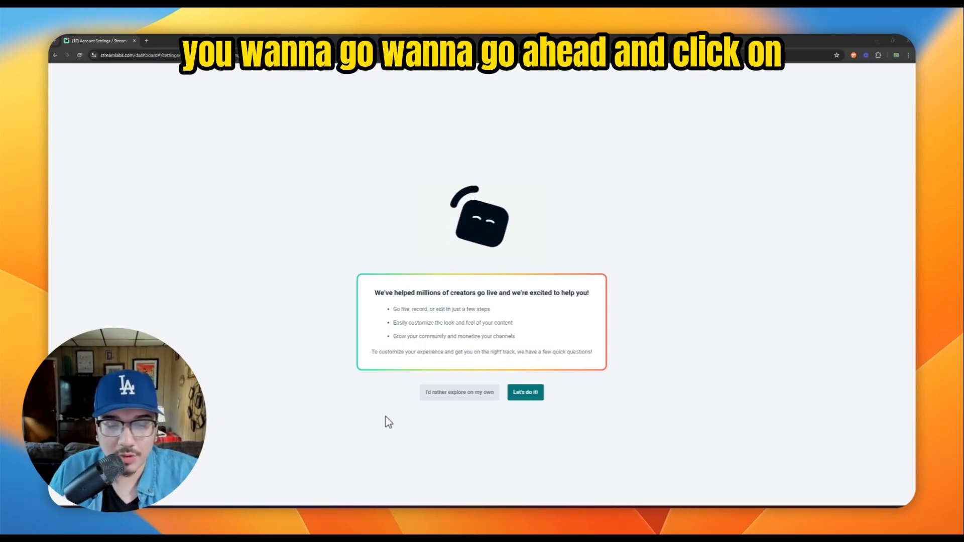
{"action": "left_click", "coordinate": [431, 399]}
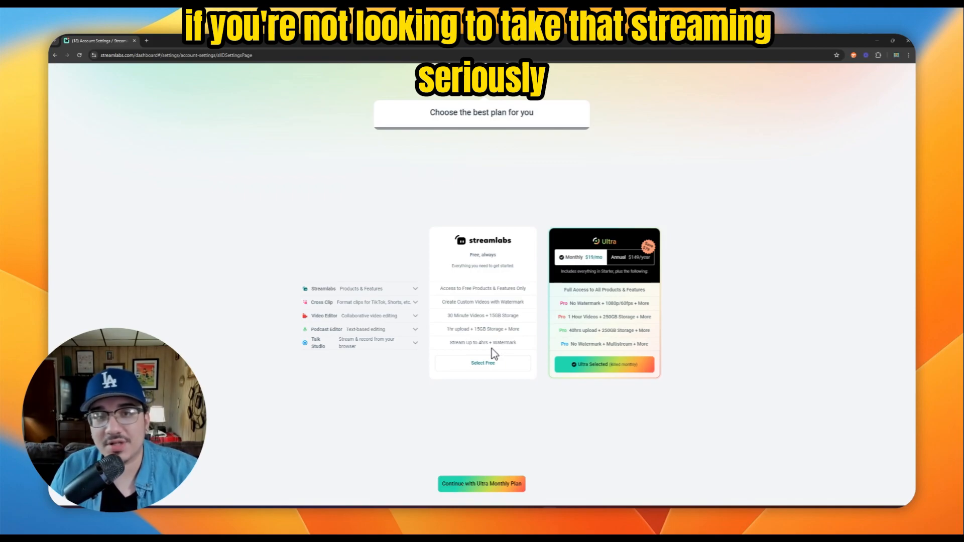
Select the Free plan, continue with it, and proceed to the dashboard
{"action": "left_click", "coordinate": [482, 362]}
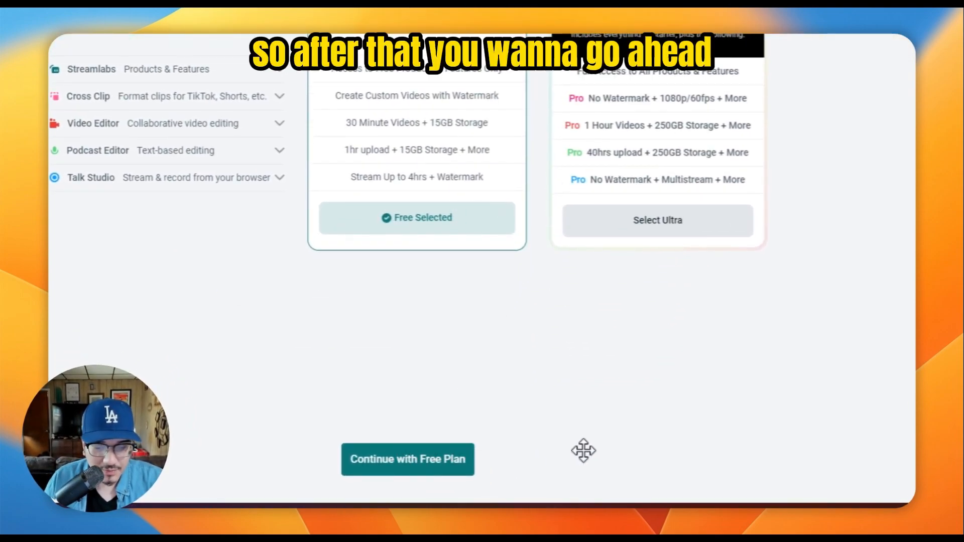
{"action": "left_click", "coordinate": [405, 461]}
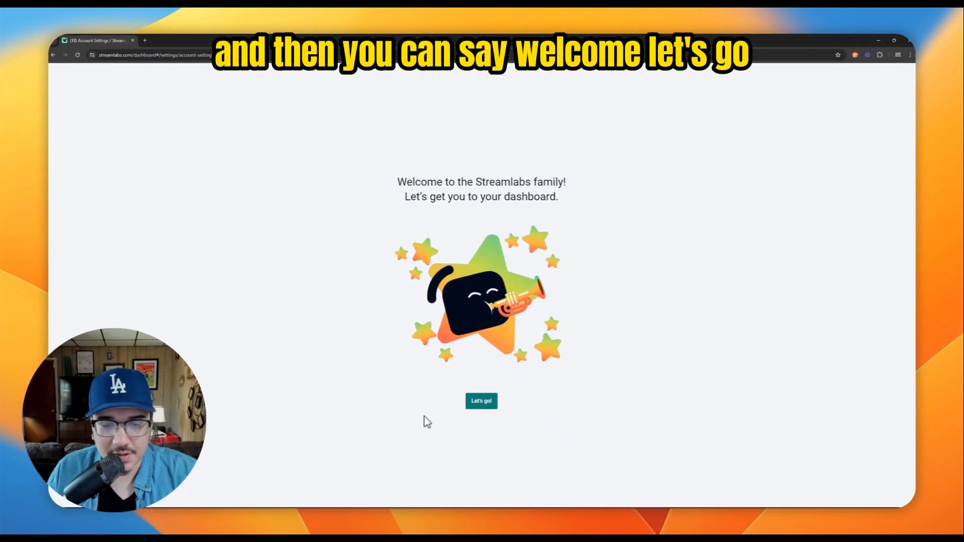
{"action": "left_click", "coordinate": [481, 402]}
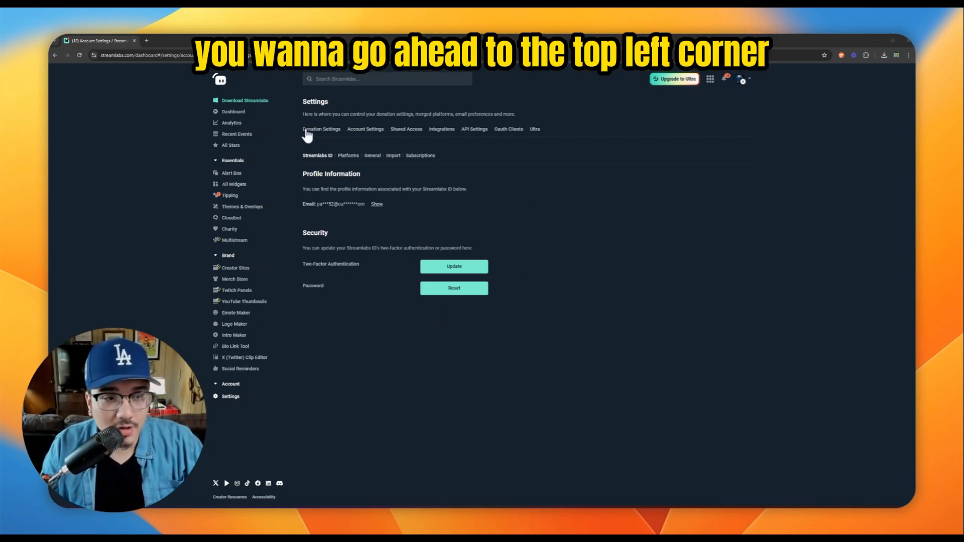
Download Streamlabs Desktop, install it in the default folder after accepting the license, and finish setup with the program set to run
{"action": "left_click", "coordinate": [246, 101]}
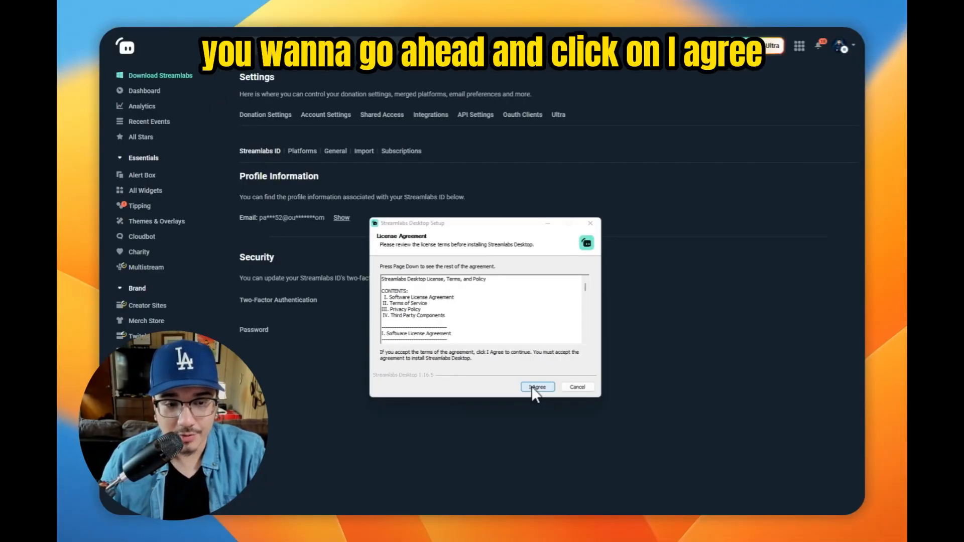
{"action": "left_click", "coordinate": [532, 387]}
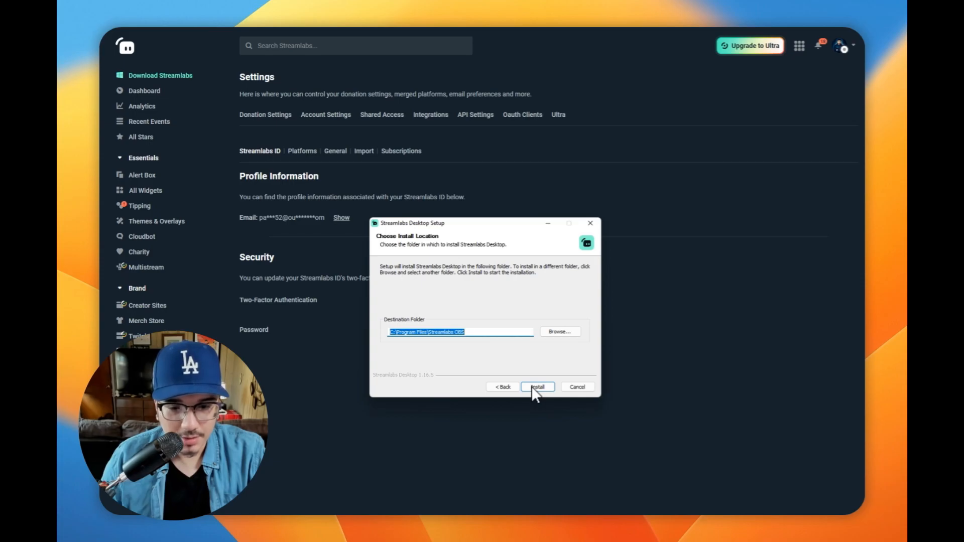
{"action": "left_click", "coordinate": [532, 387]}
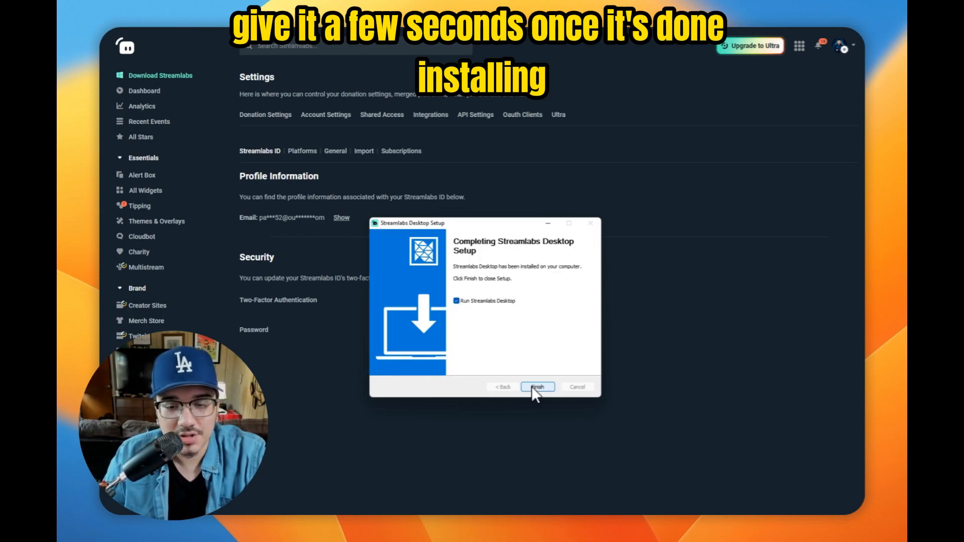
{"action": "left_click", "coordinate": [536, 387]}
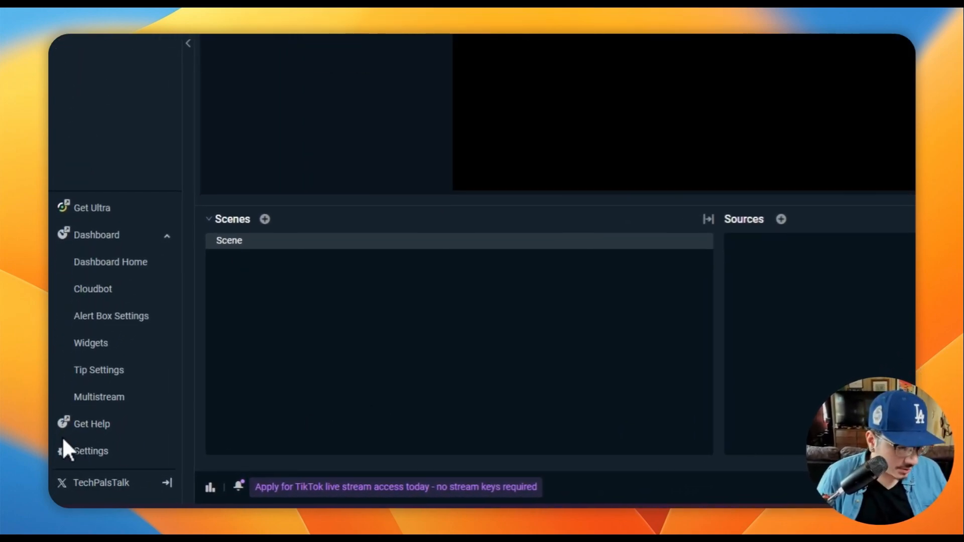
Review the video, streaming and recording output, and audio device settings, and close the settings
{"action": "left_click", "coordinate": [85, 454]}
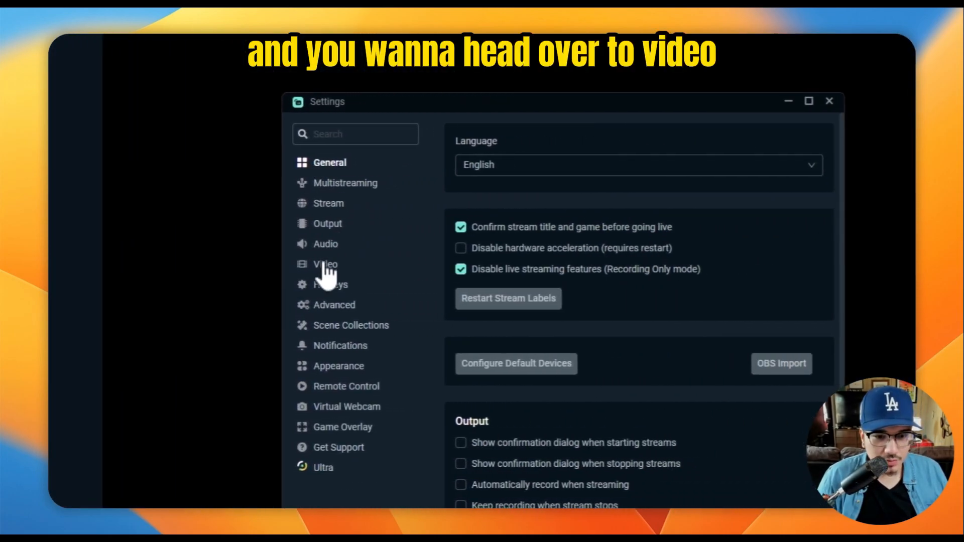
{"action": "left_click", "coordinate": [675, 265]}
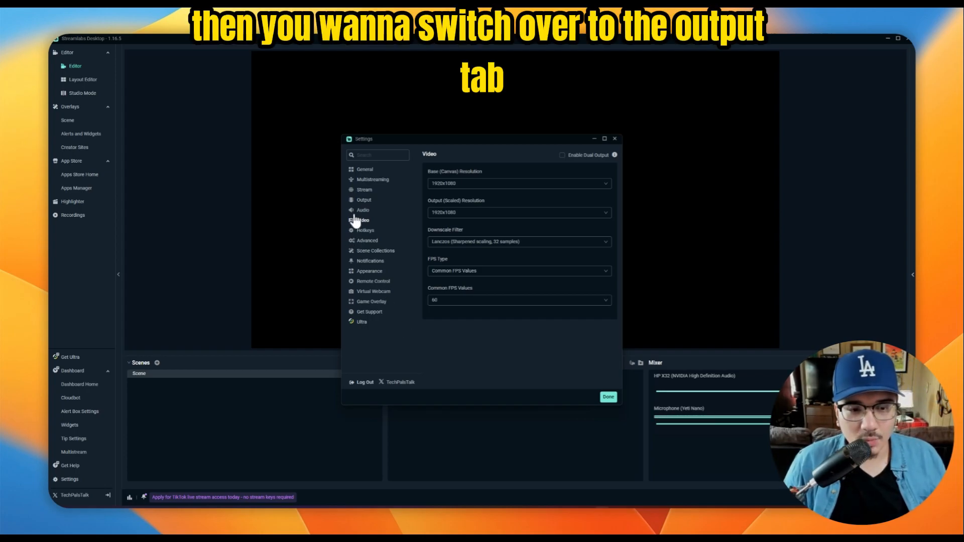
{"action": "left_click", "coordinate": [361, 200]}
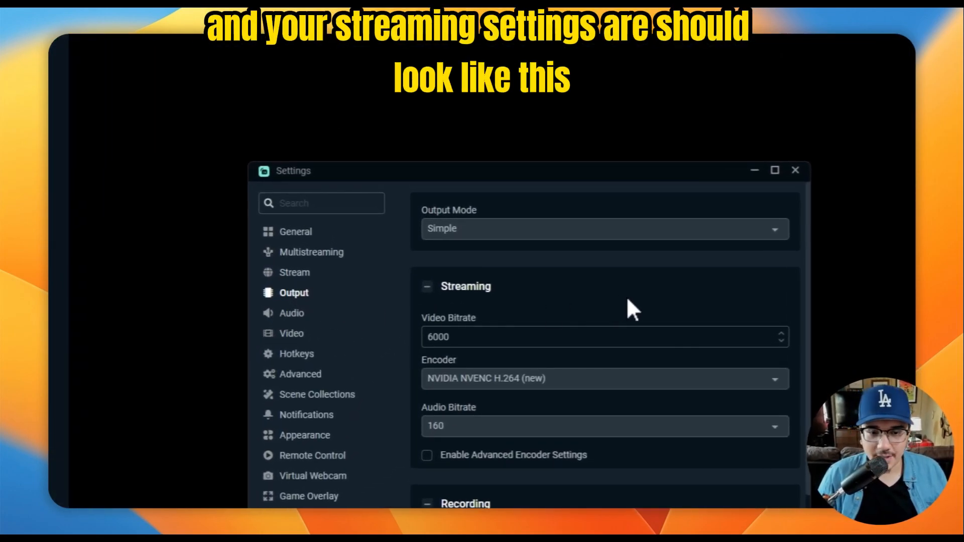
{"action": "scroll", "coordinate": [613, 316], "scroll_direction": "down", "scroll_amount": 3}
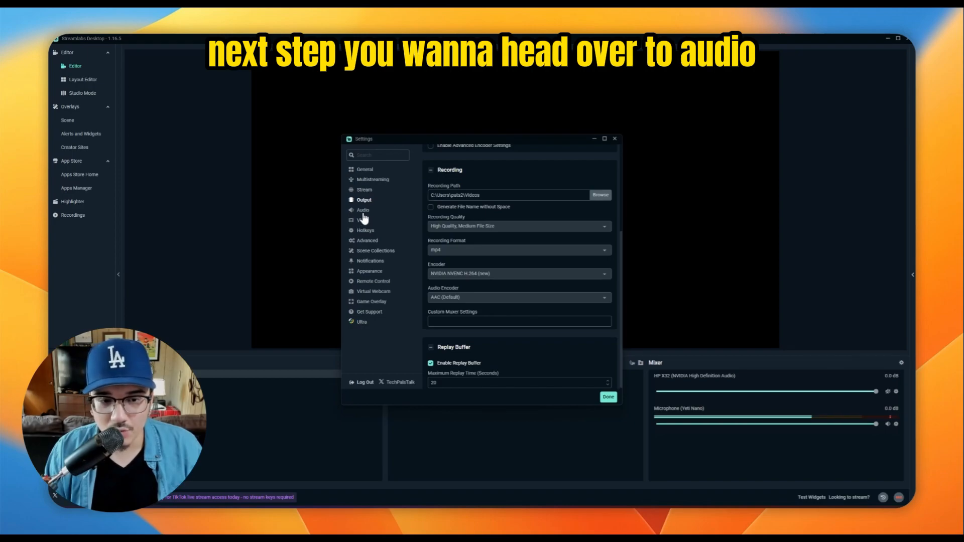
{"action": "left_click", "coordinate": [362, 210]}
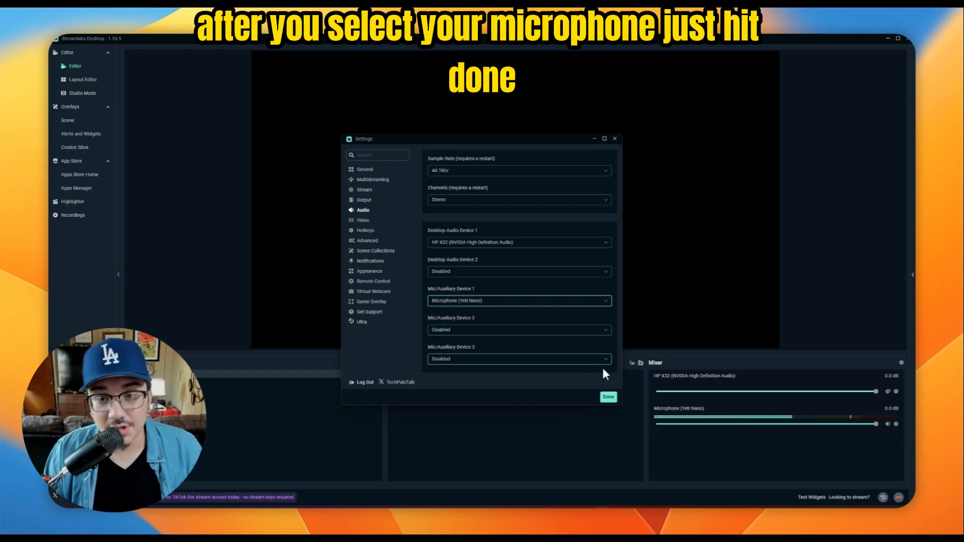
{"action": "left_click", "coordinate": [608, 397]}
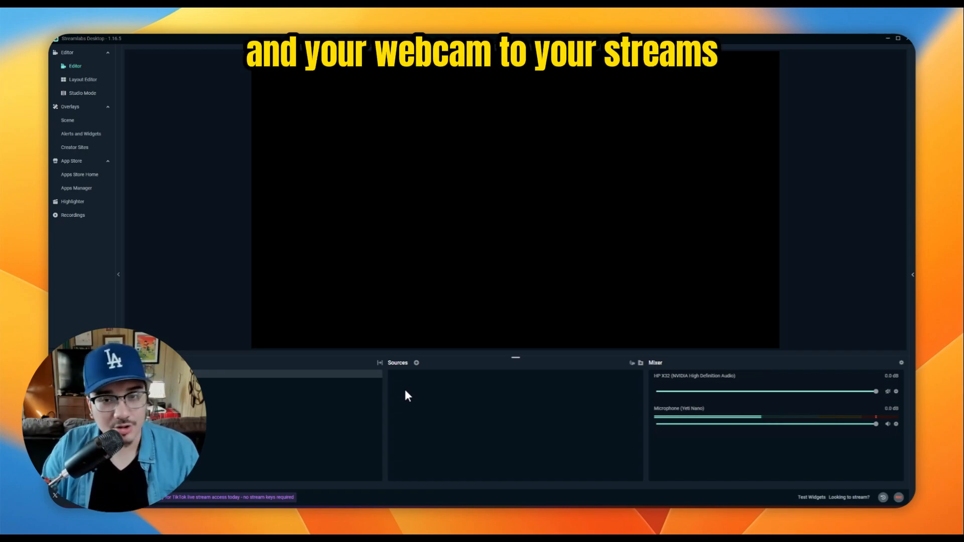
Add a Screen Capture source to the scene, keeping its default name
{"action": "left_click", "coordinate": [416, 363]}
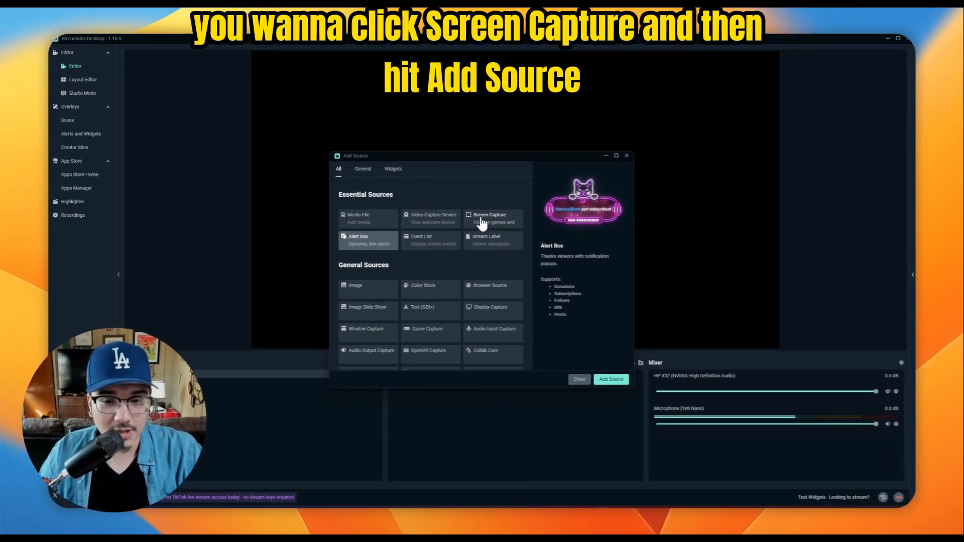
{"action": "left_click", "coordinate": [481, 221]}
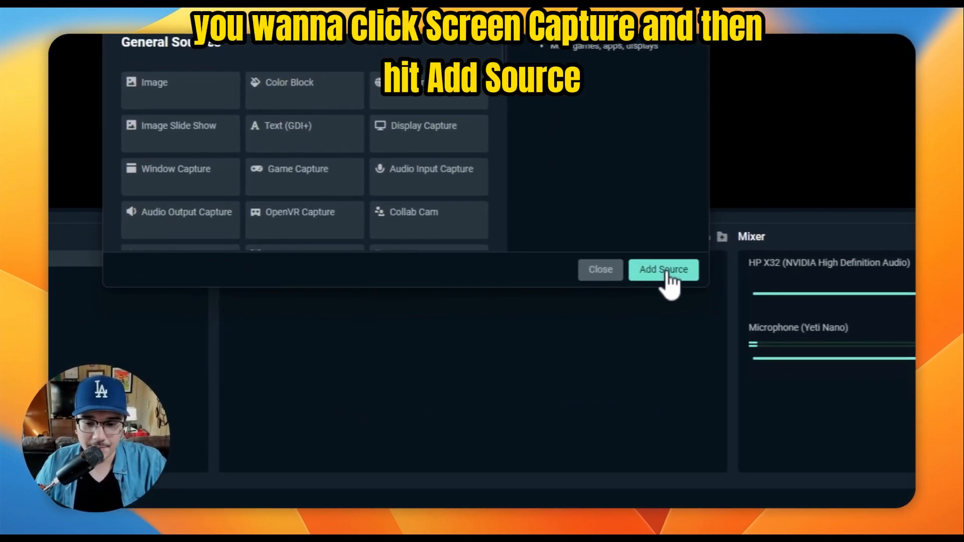
{"action": "left_click", "coordinate": [665, 256]}
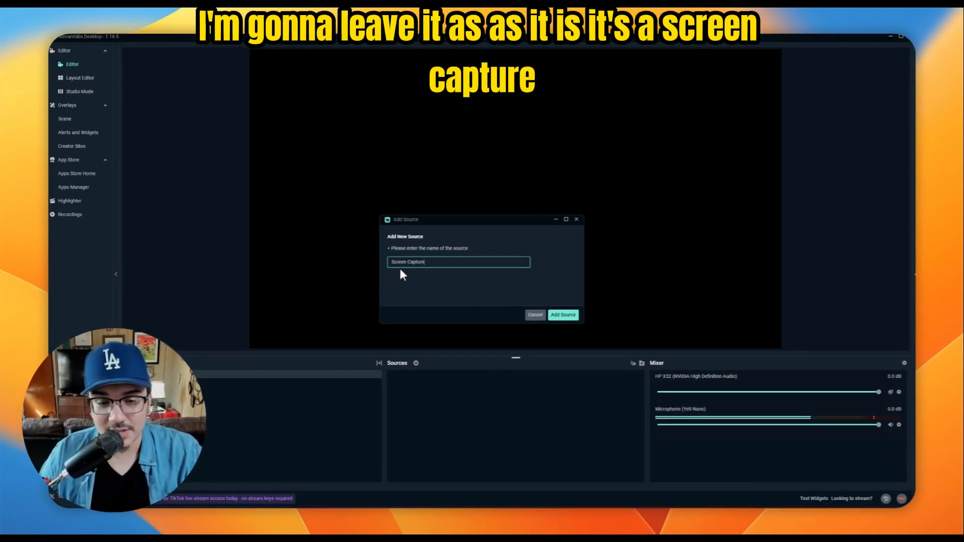
{"action": "left_click", "coordinate": [563, 316]}
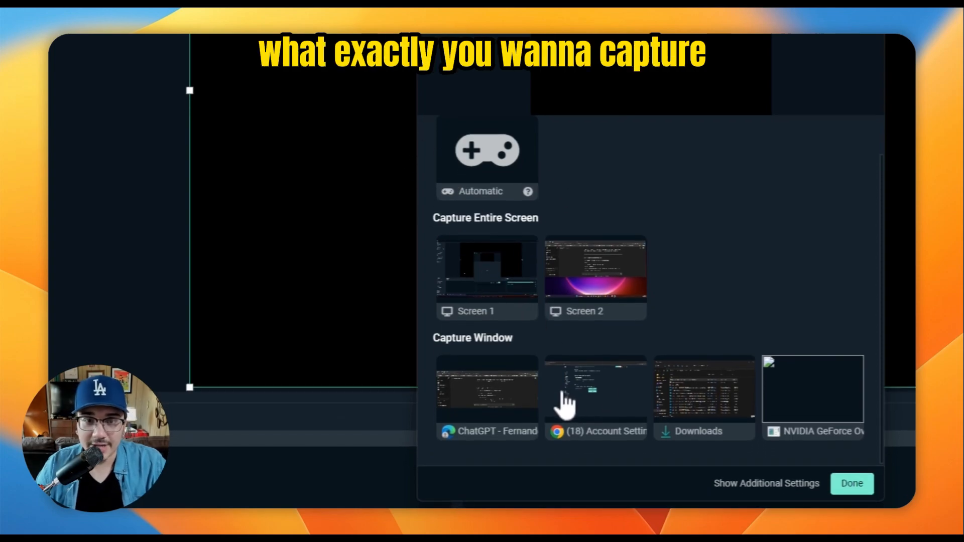
Set the Screen Capture source to capture the entire Screen 1 and close its settings
{"action": "scroll", "coordinate": [496, 301], "scroll_direction": "up", "scroll_amount": 2}
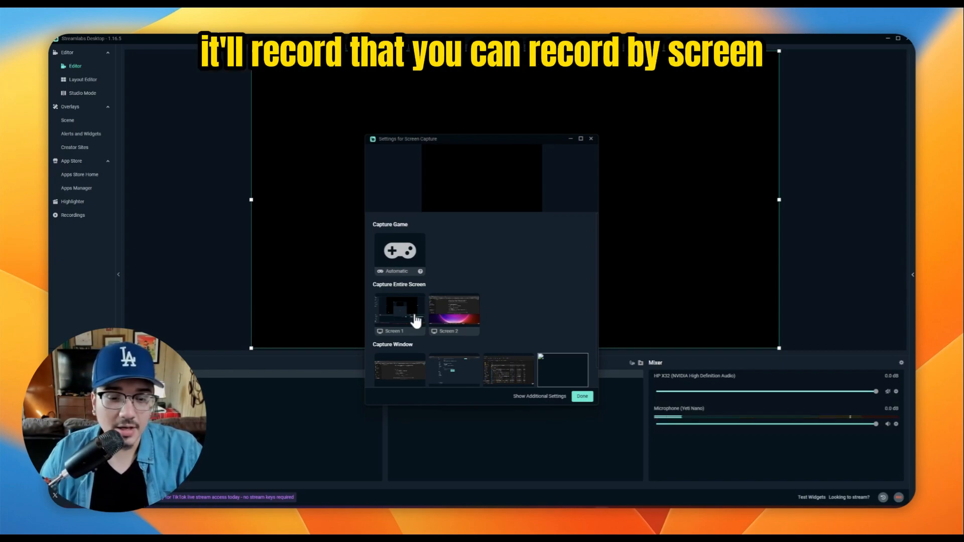
{"action": "scroll", "coordinate": [393, 315], "scroll_direction": "down", "scroll_amount": 1}
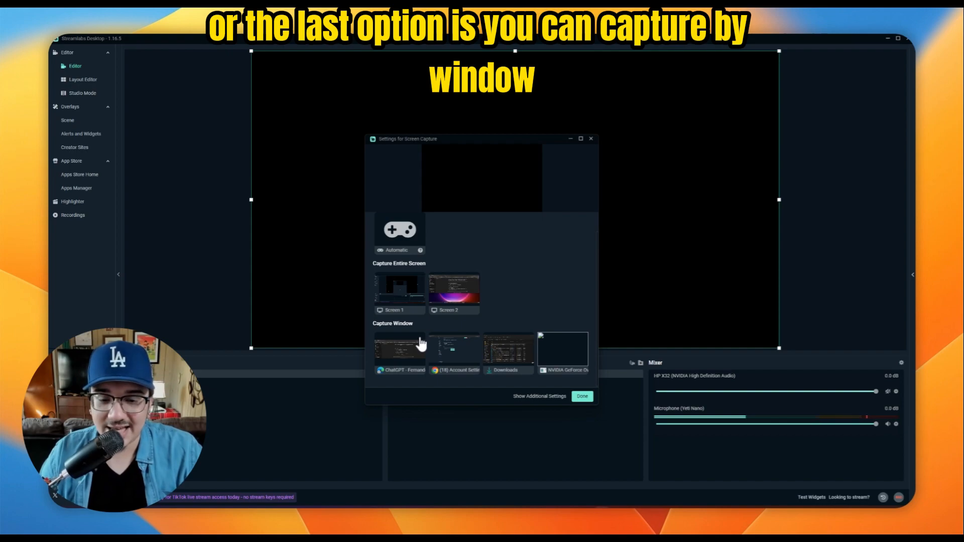
{"action": "left_click", "coordinate": [407, 299]}
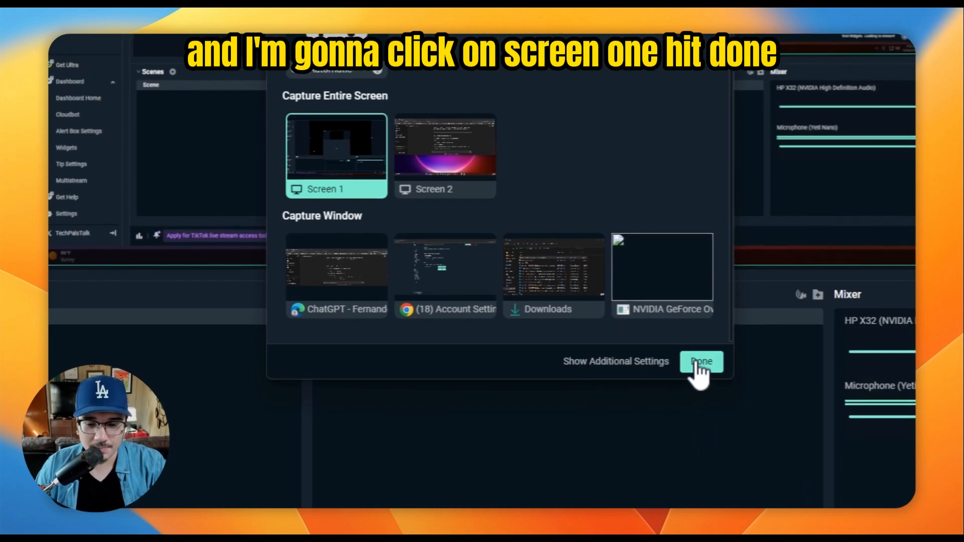
{"action": "left_click", "coordinate": [699, 363]}
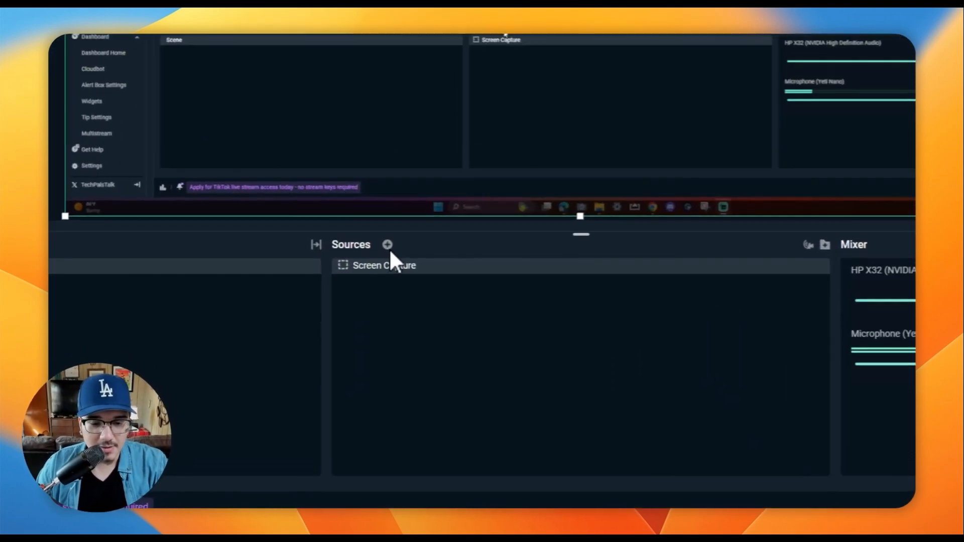
Add a Video Capture Device source for the webcam, keeping its default name
{"action": "left_click", "coordinate": [416, 362]}
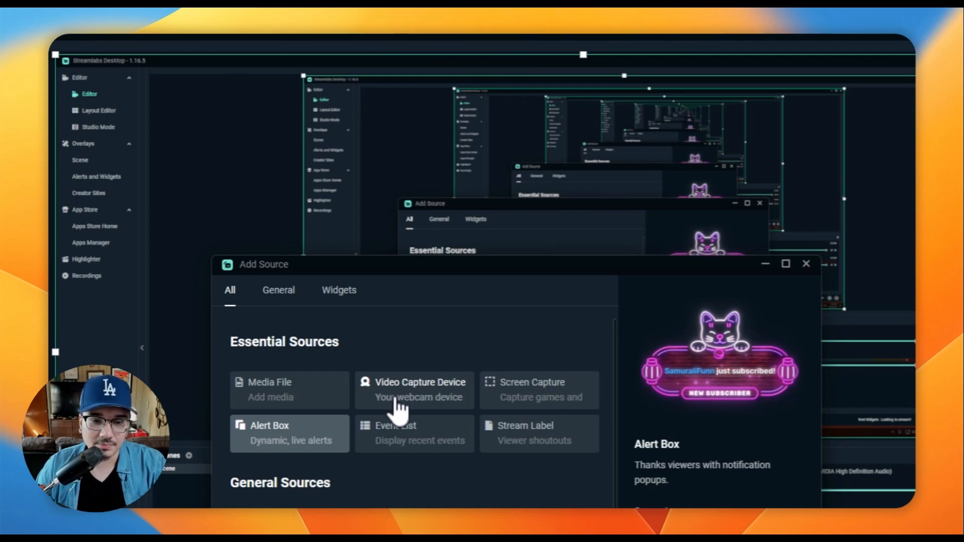
{"action": "left_click", "coordinate": [397, 404]}
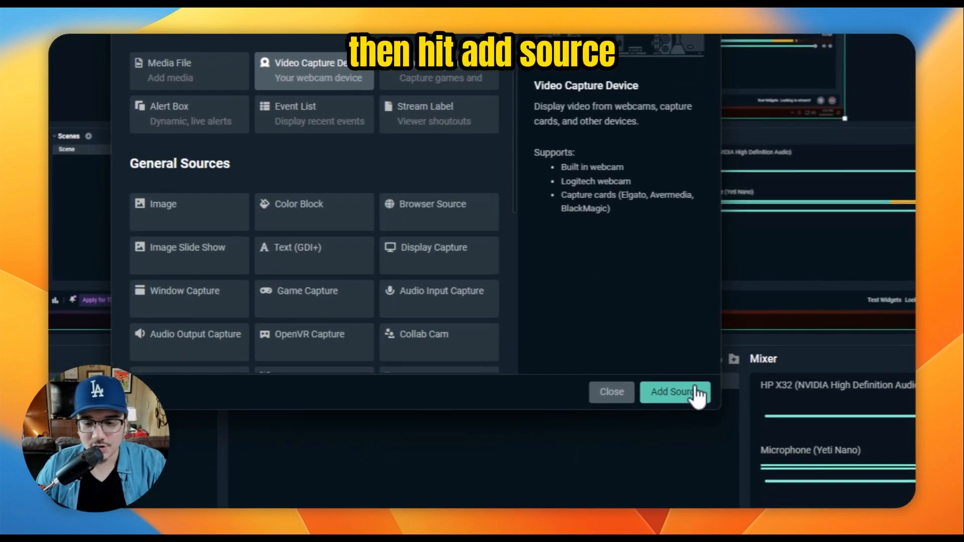
{"action": "left_click", "coordinate": [697, 394]}
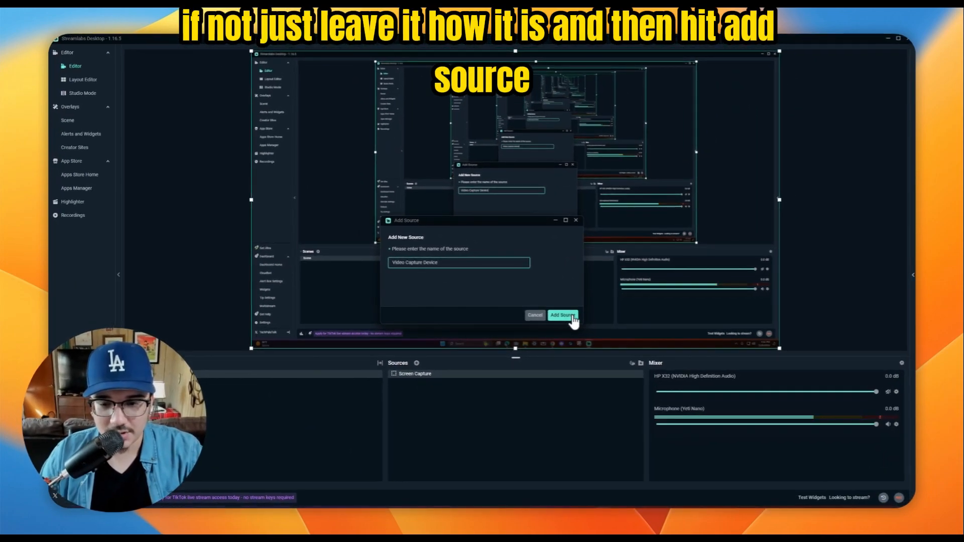
{"action": "left_click", "coordinate": [573, 316]}
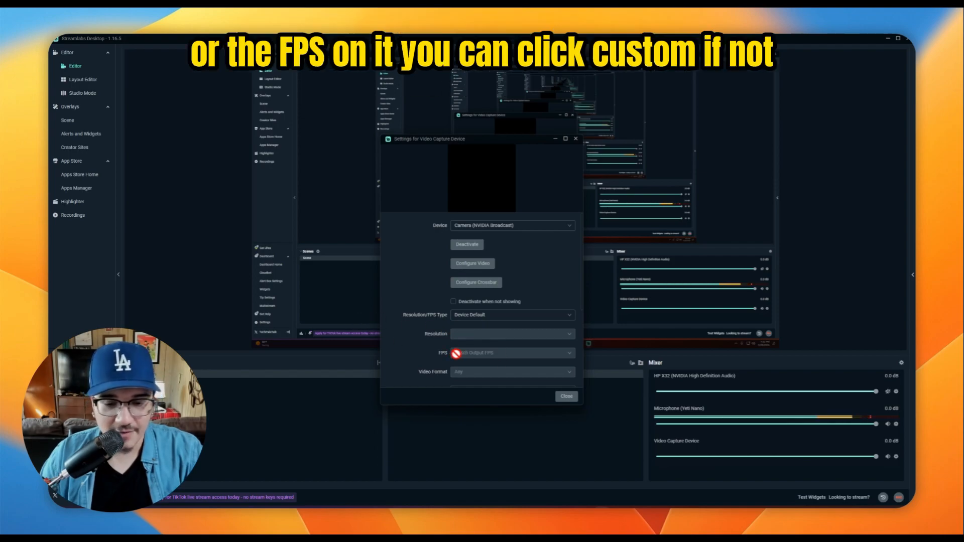
Set the webcam's Resolution/FPS Type to Device Default, close its settings, and select the Screen Capture source
{"action": "left_click", "coordinate": [476, 315]}
{"action": "left_click", "coordinate": [472, 327]}
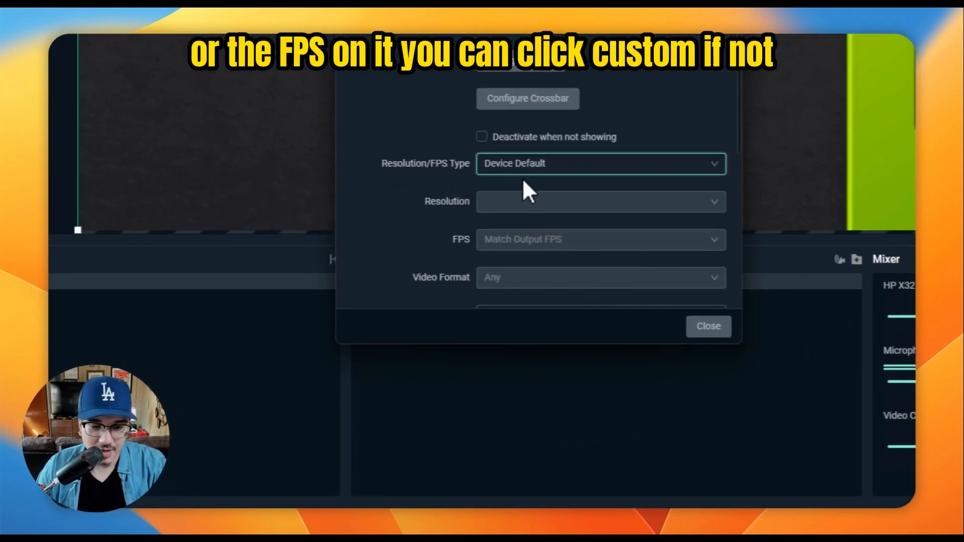
{"action": "left_click", "coordinate": [702, 327]}
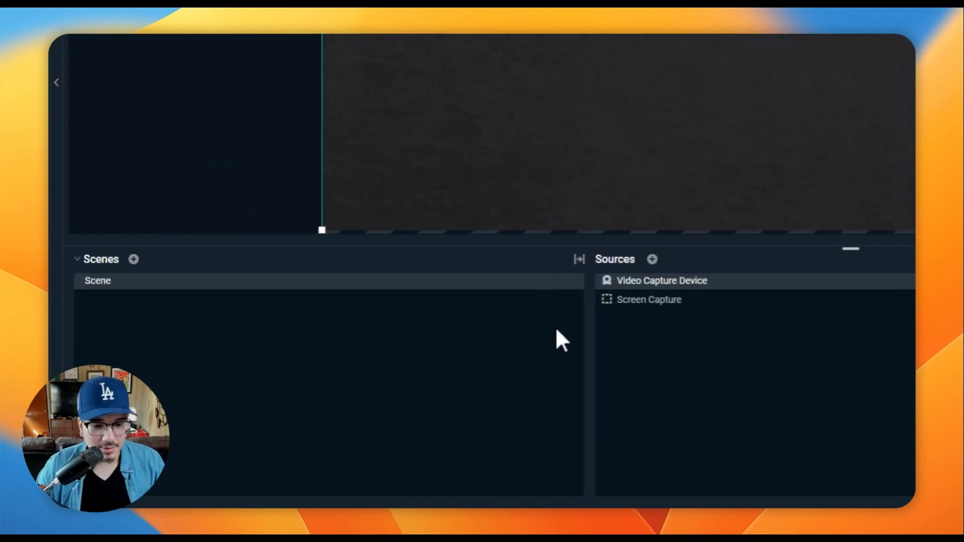
{"action": "left_click", "coordinate": [645, 299]}
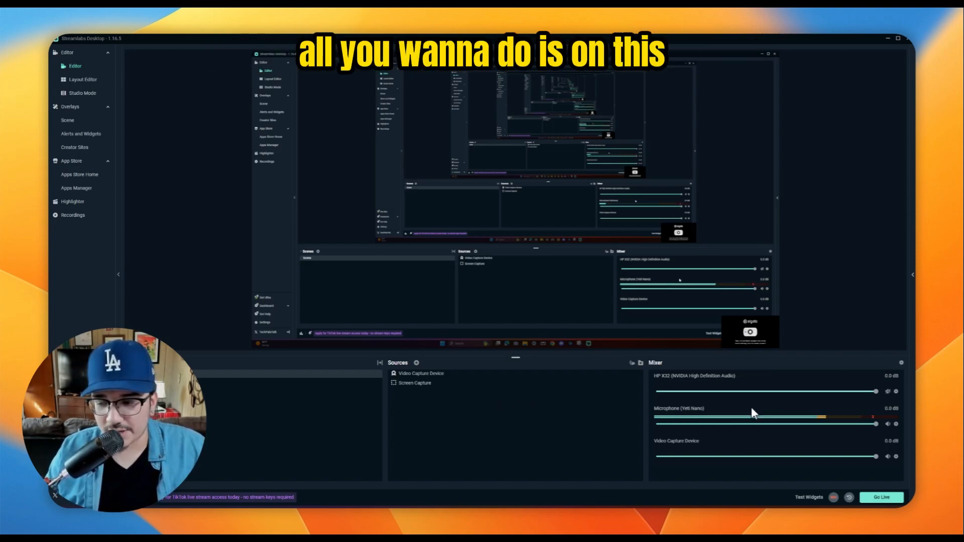
Open the Go Live setup and title the X (Twitter) stream "test stream"
{"action": "left_click", "coordinate": [885, 498]}
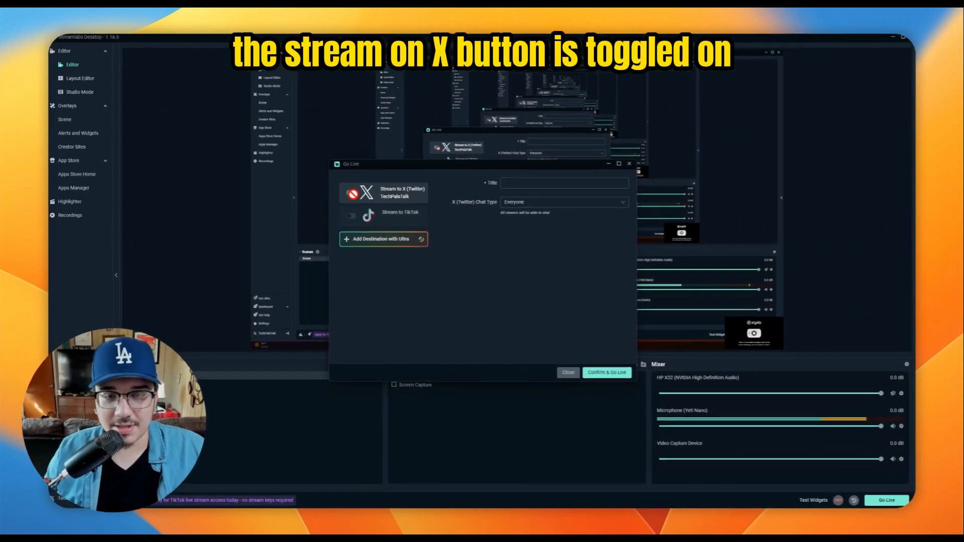
{"action": "left_click", "coordinate": [500, 187]}
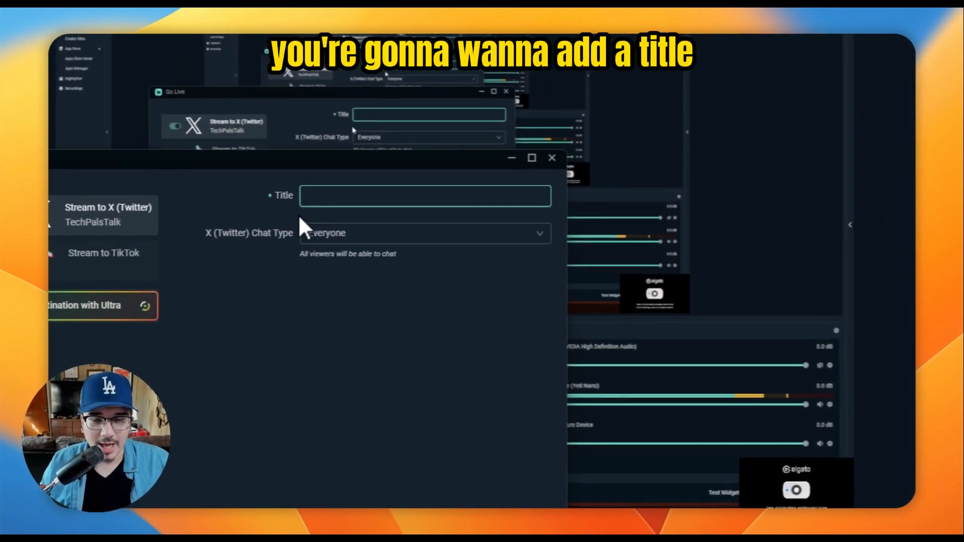
{"action": "type", "text": "te"}
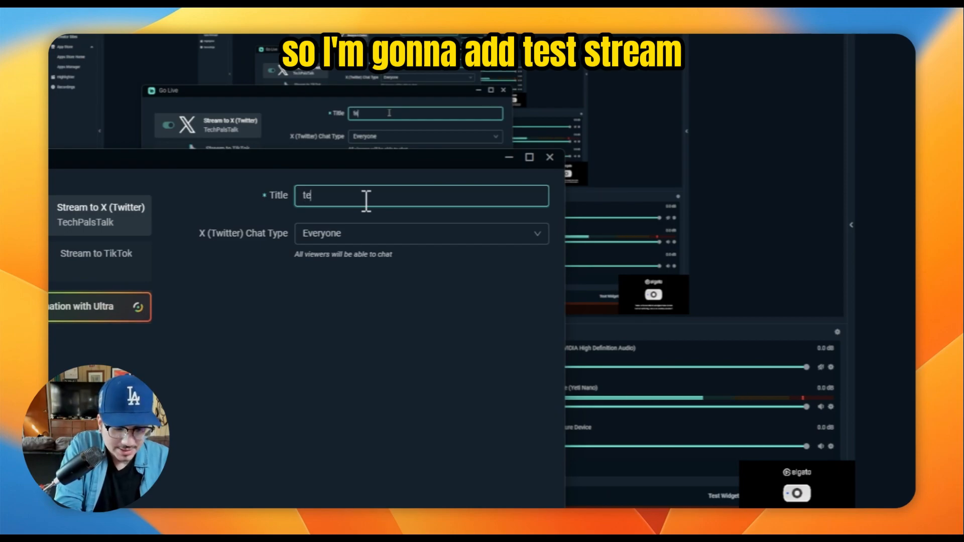
{"action": "type", "text": "st sream"}
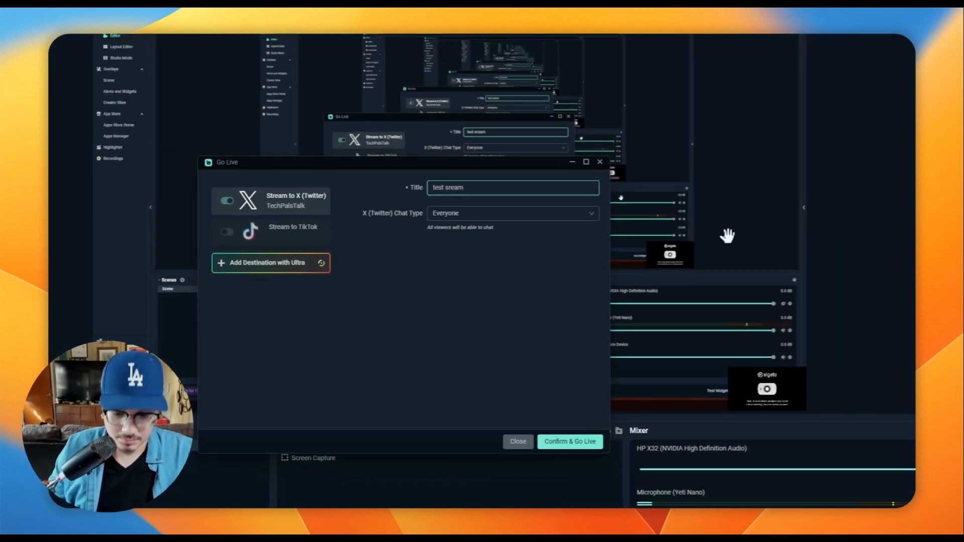
{"action": "key", "text": "BackSpace"}
{"action": "key", "text": "BackSpace"}
{"action": "key", "text": "BackSpace"}
{"action": "key", "text": "BackSpace"}
{"action": "type", "text": "tre"}
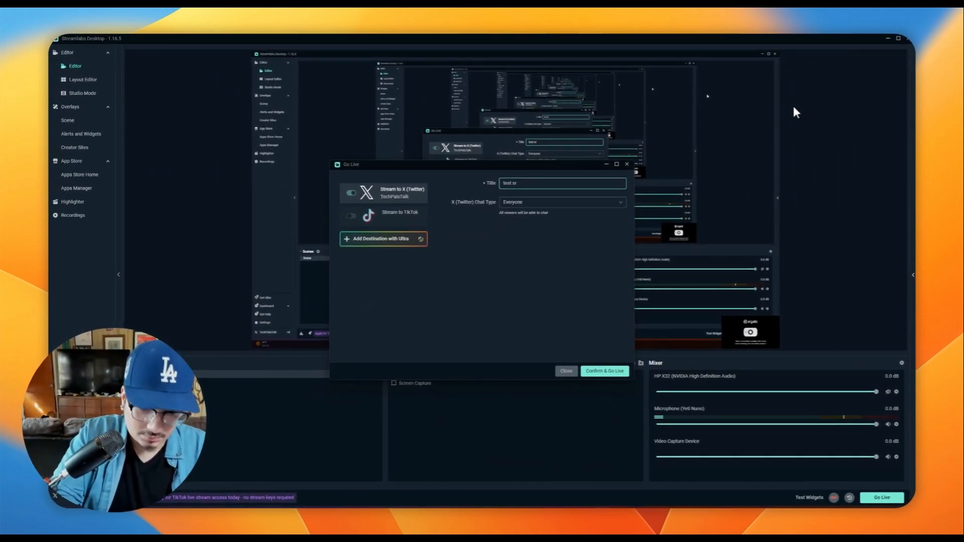
{"action": "type", "text": "am"}
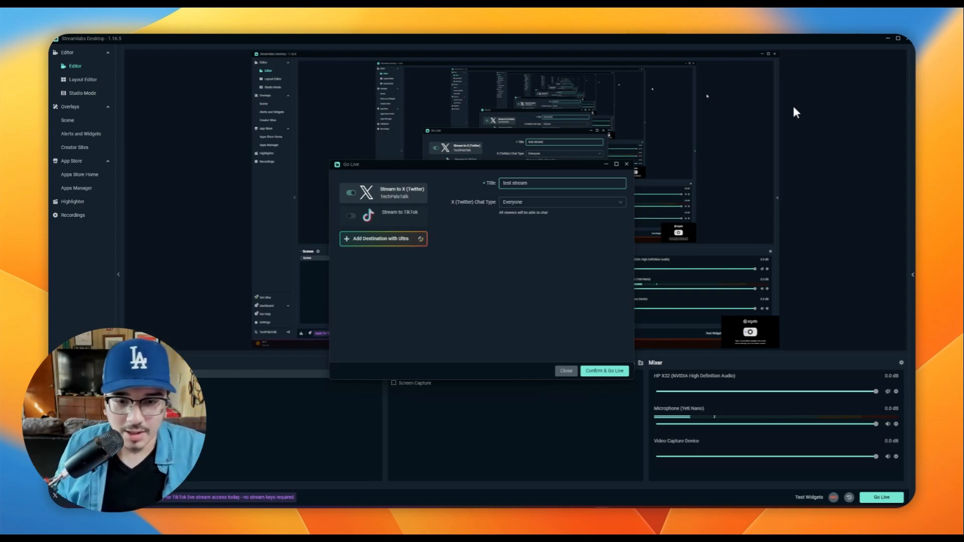
Set the X (Twitter) chat type to Everyone, then confirm and start the live stream
{"action": "left_click", "coordinate": [515, 203]}
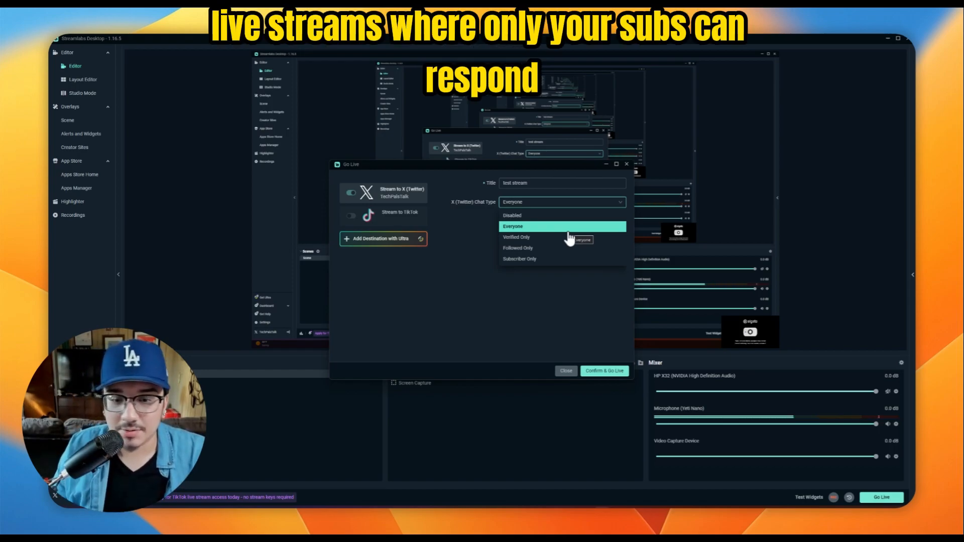
{"action": "left_click", "coordinate": [517, 228]}
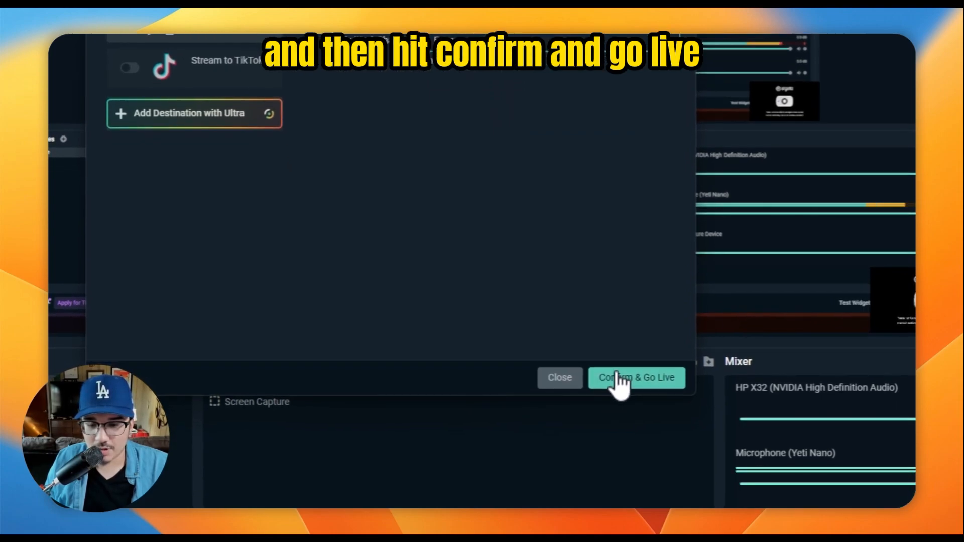
{"action": "left_click", "coordinate": [616, 376]}
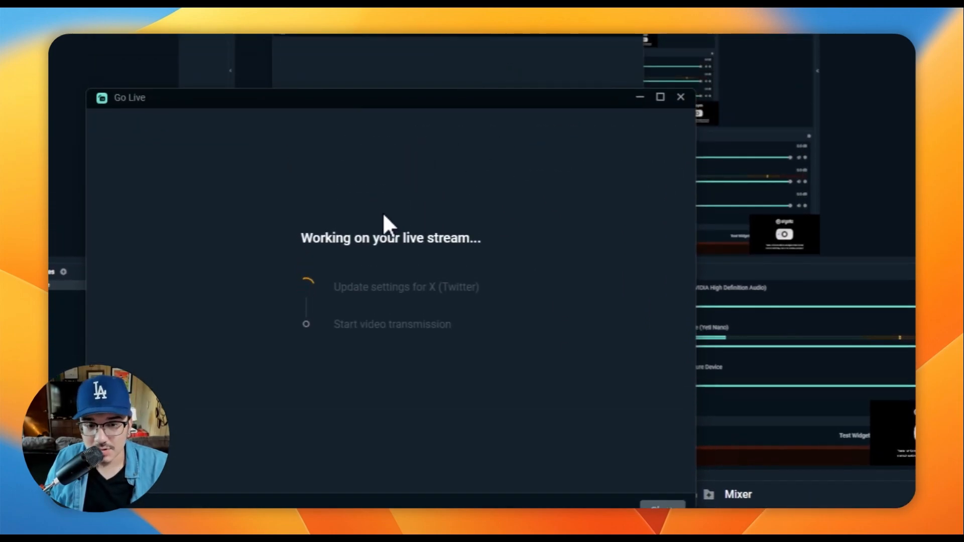